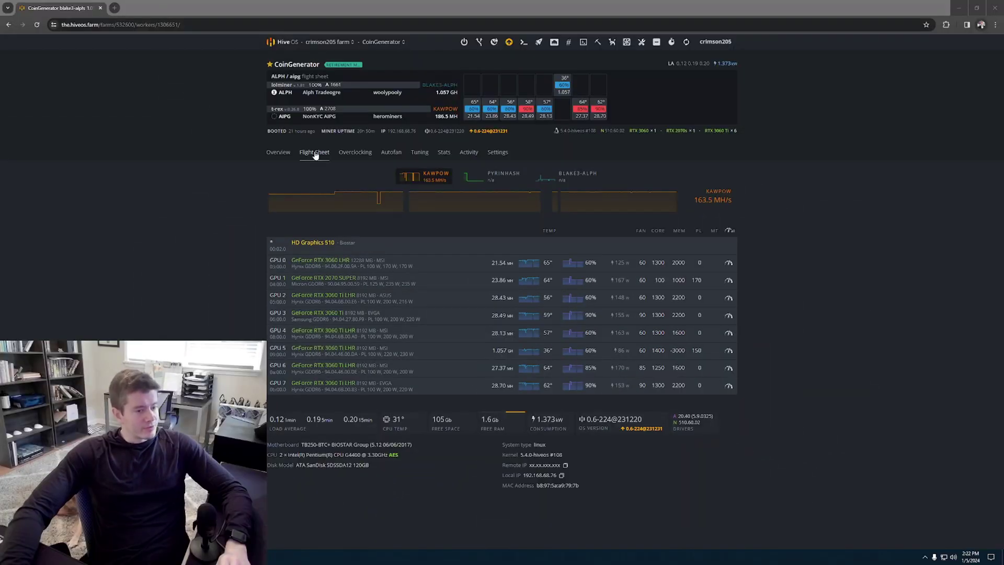
# Go from the worker's Flight Sheet view to the farm's Flight Sheets management page.
pyautogui.click(314, 153)
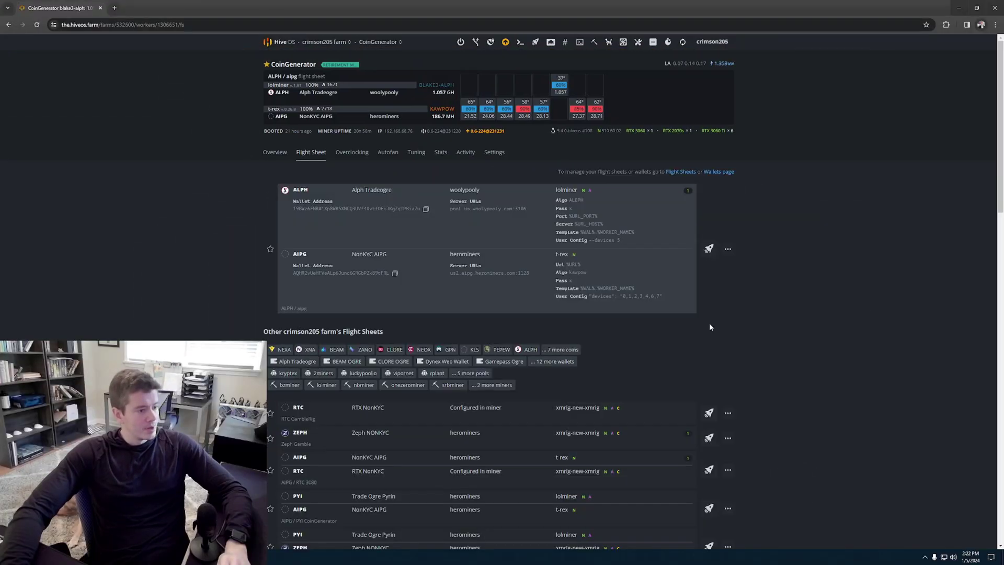
pyautogui.click(680, 171)
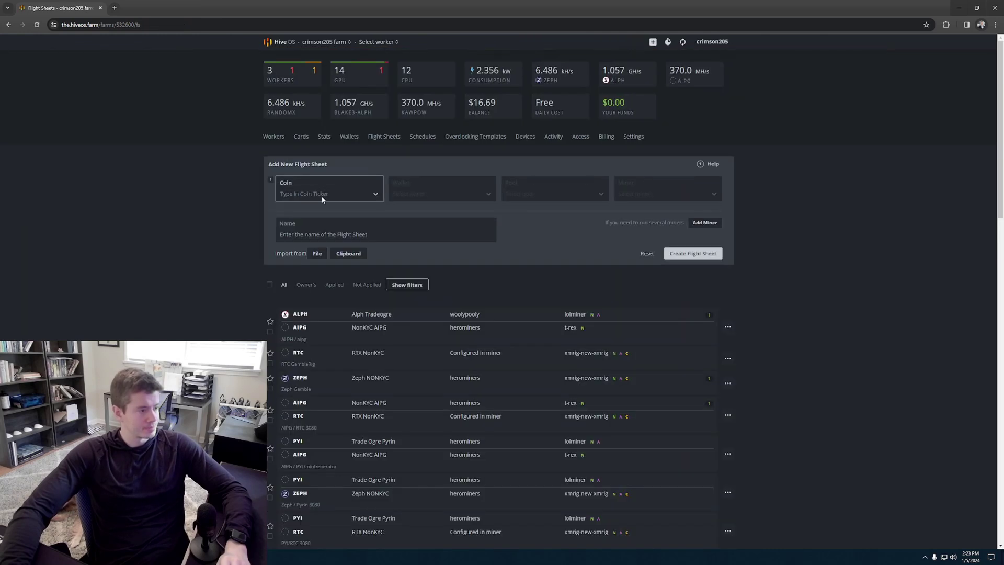
# Set the first row's coin to ALPH with the Alph Tradeogre wallet.
pyautogui.click(337, 194)
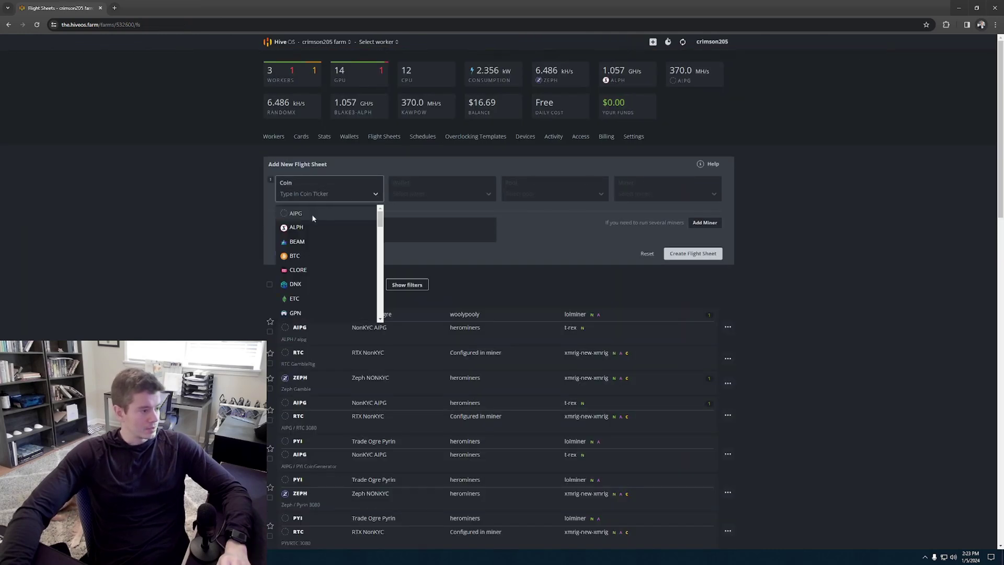
pyautogui.write('al')
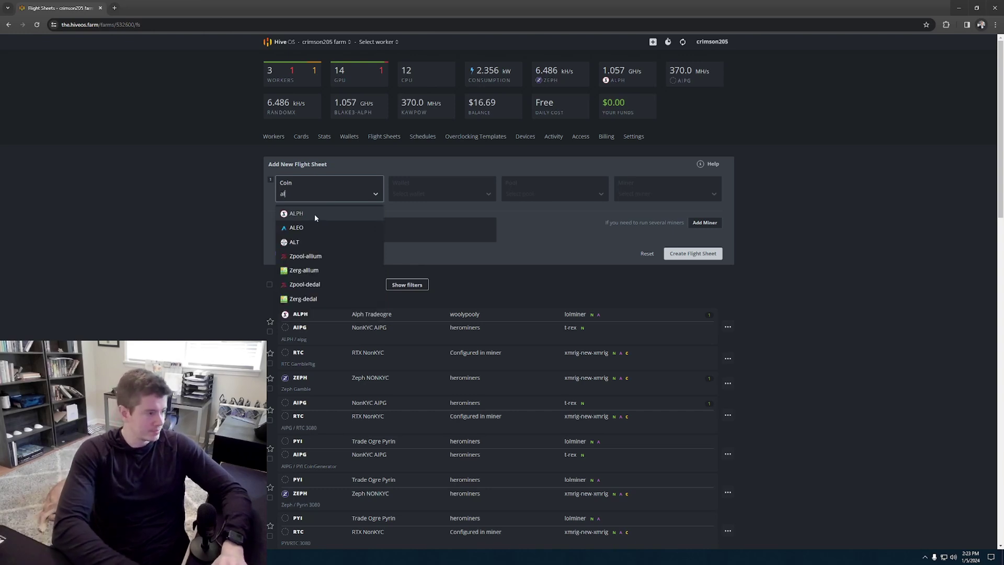
pyautogui.click(314, 214)
pyautogui.click(392, 186)
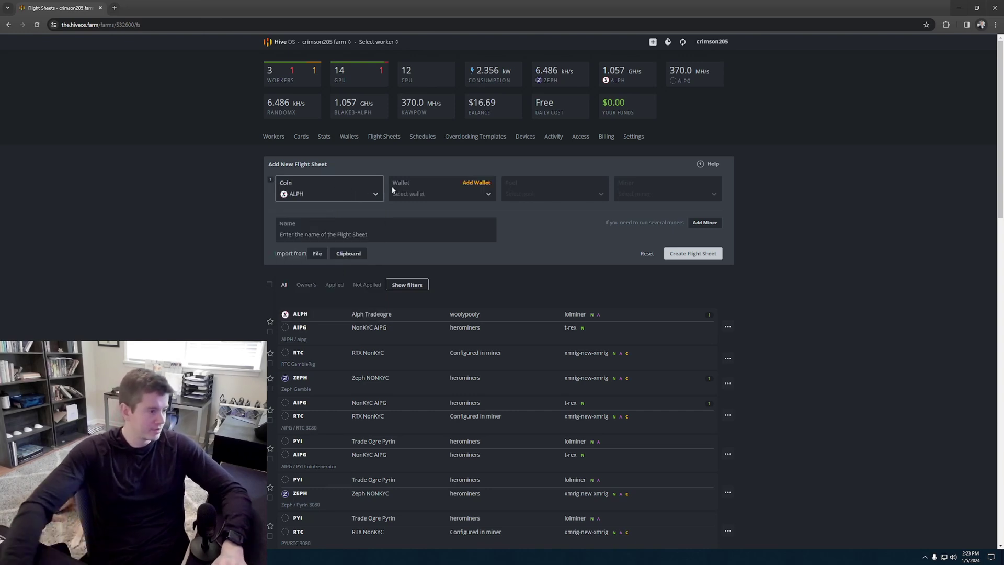
pyautogui.click(432, 213)
# Set the ALPH row's pool to herominers USA (East) and its miner to lolMiner.
pyautogui.click(546, 193)
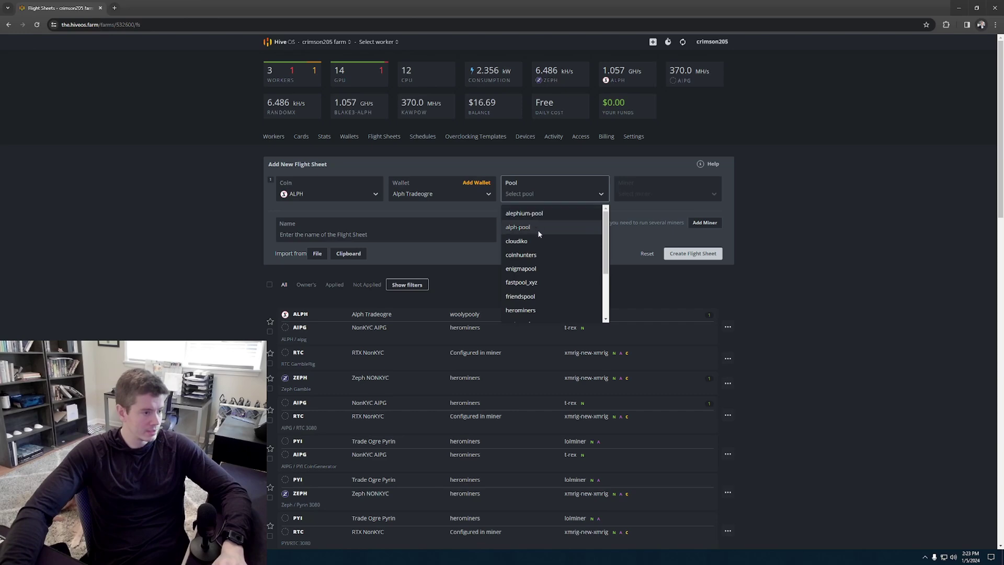
pyautogui.click(533, 271)
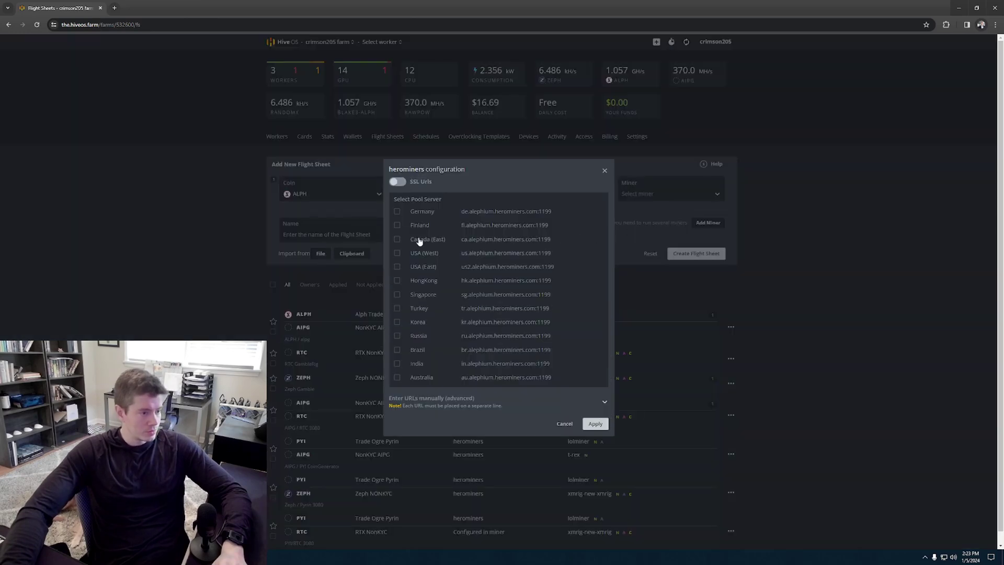
pyautogui.click(409, 266)
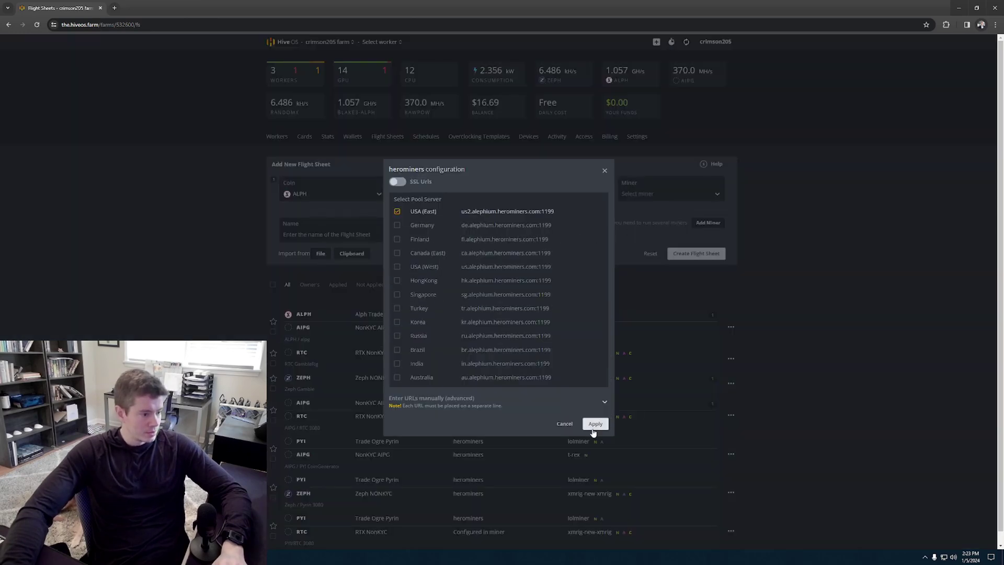
pyautogui.click(594, 425)
pyautogui.click(643, 194)
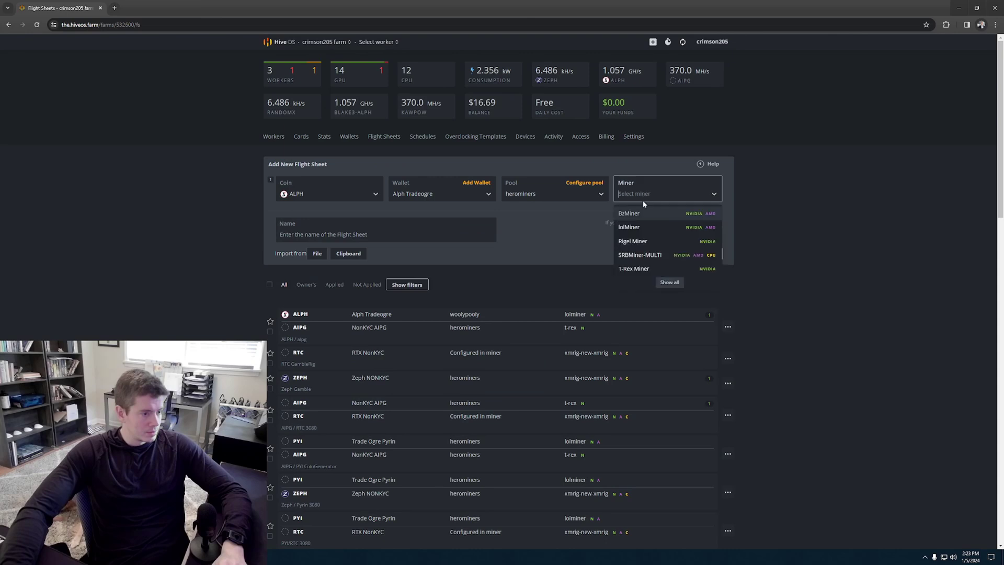
pyautogui.click(640, 227)
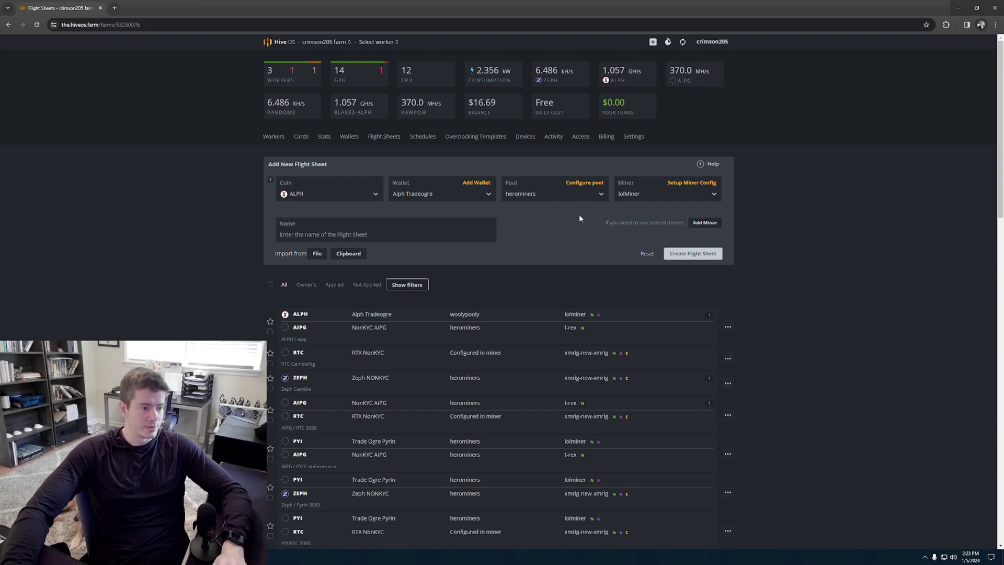
pyautogui.click(448, 234)
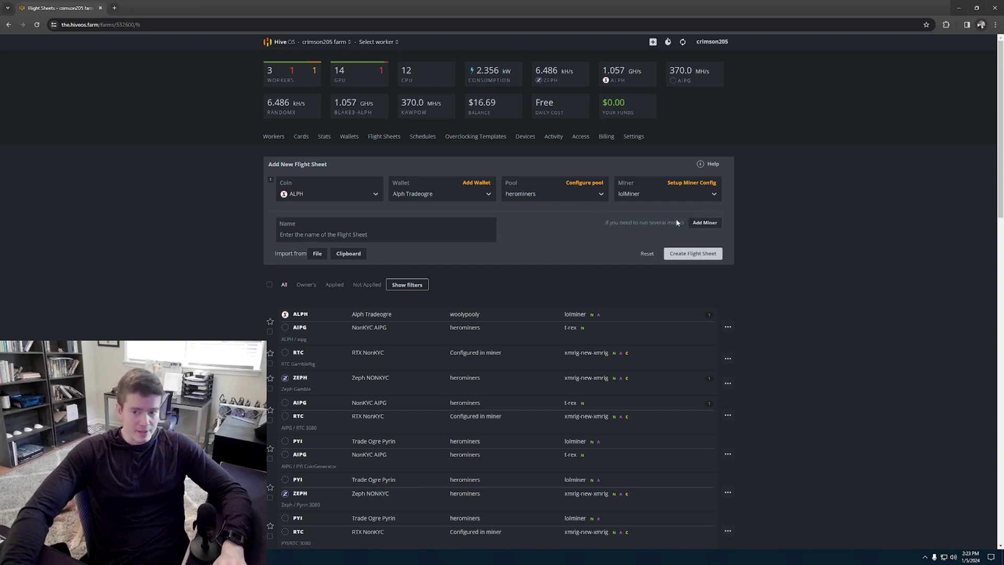
# Add a second miner row mining AIPG to the NonKYC AIPG wallet.
pyautogui.click(704, 223)
pyautogui.click(355, 242)
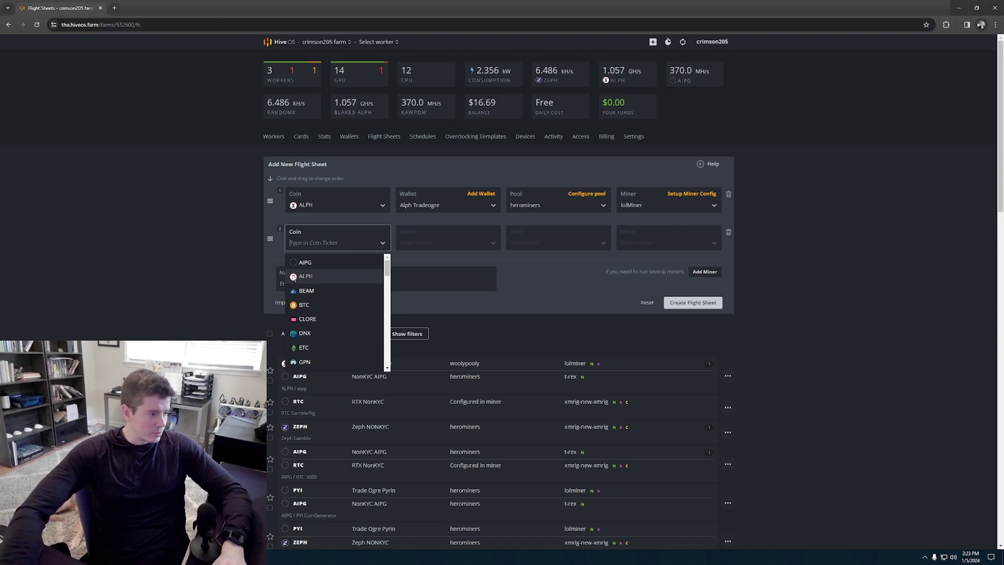
pyautogui.click(305, 262)
pyautogui.click(486, 242)
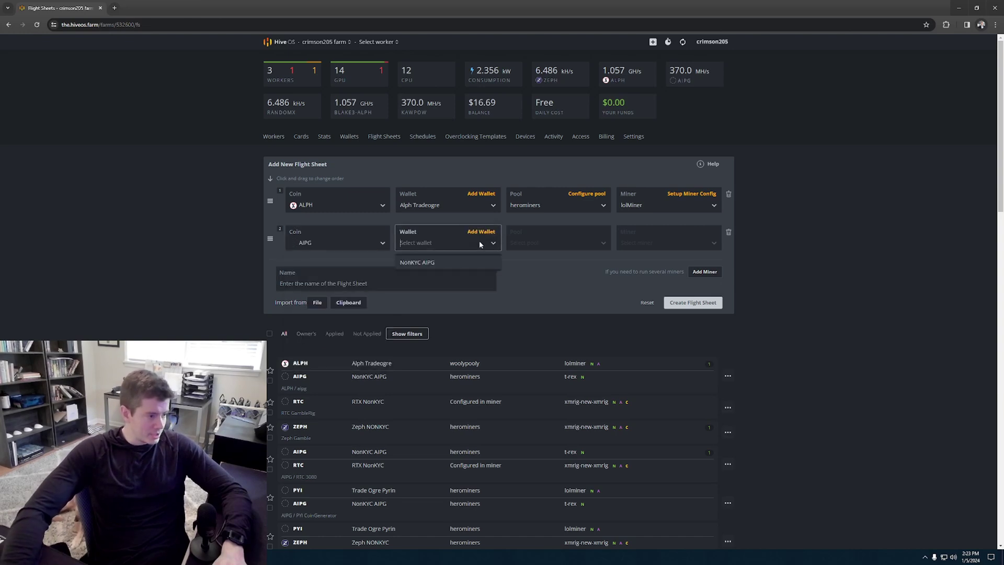
pyautogui.click(434, 263)
# Set the AIPG row's pool to herominers USA (East) and its miner to T-Rex Miner.
pyautogui.click(545, 241)
pyautogui.click(531, 265)
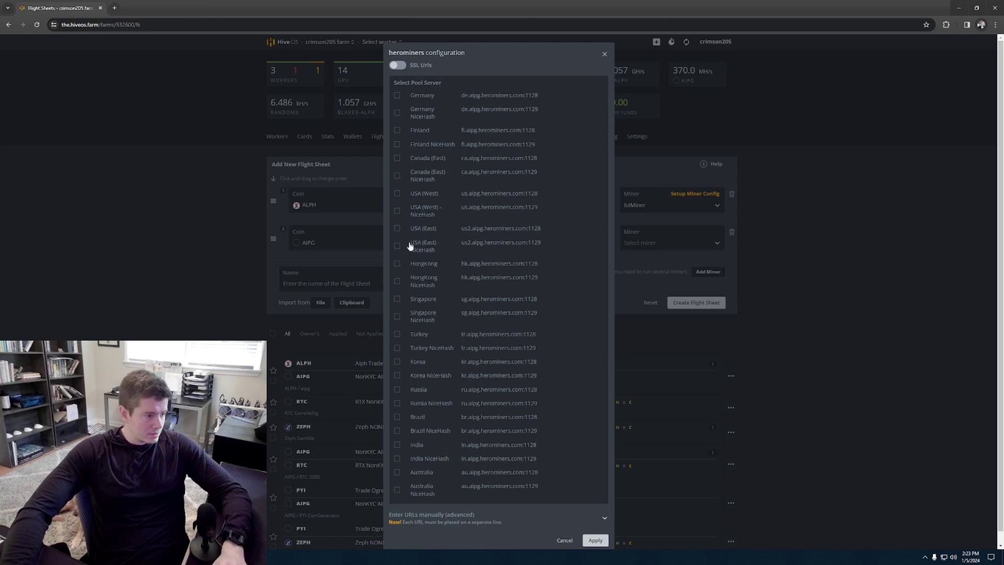
pyautogui.click(409, 233)
pyautogui.scroll(-1, 536, 346)
pyautogui.click(594, 537)
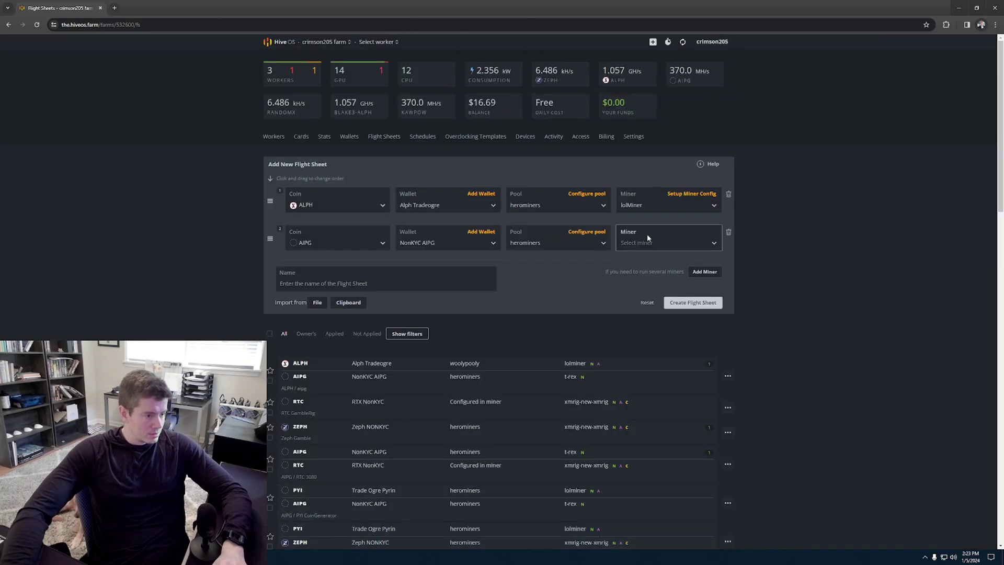
pyautogui.click(647, 234)
pyautogui.scroll(-2, 651, 302)
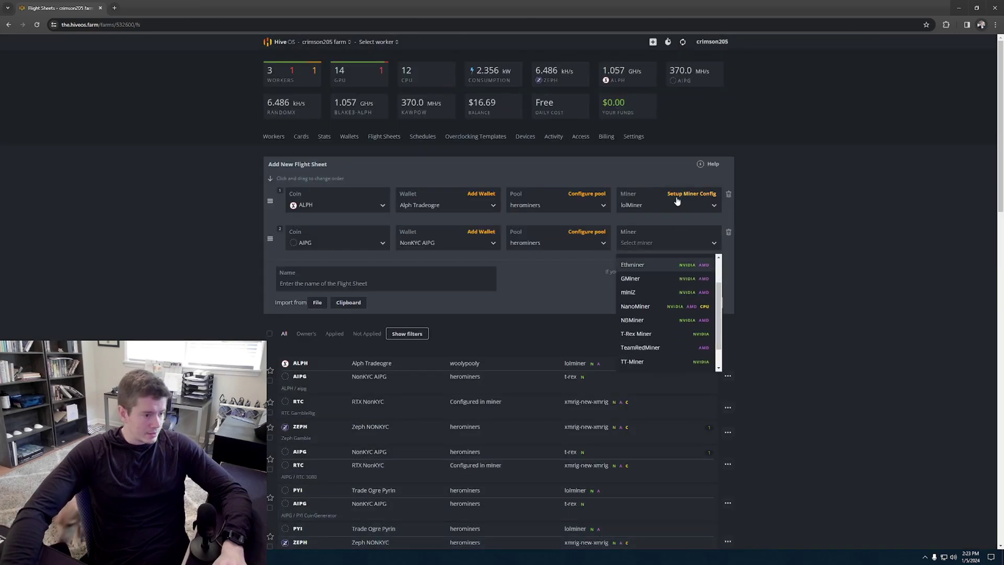
pyautogui.scroll(-1, 651, 306)
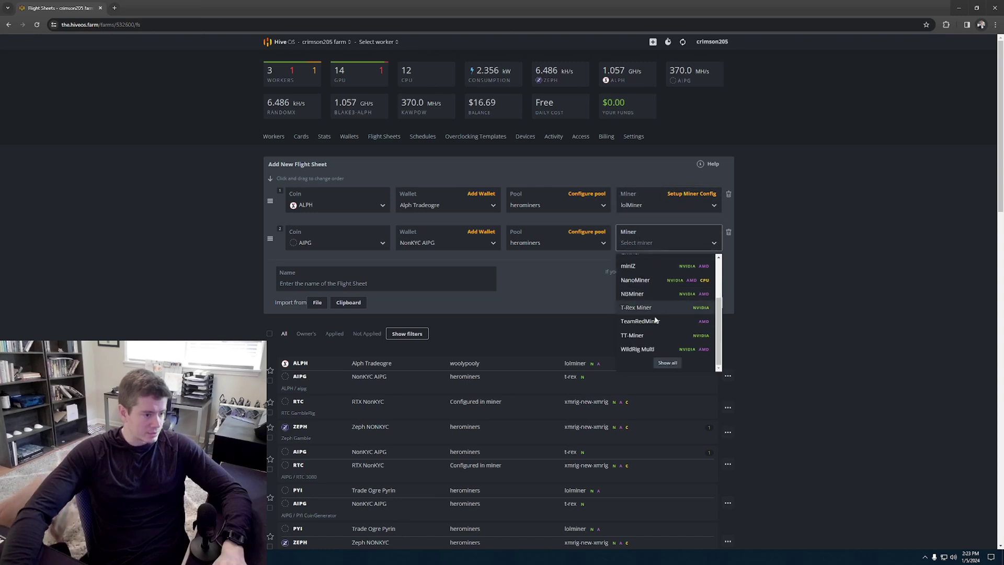
pyautogui.click(642, 308)
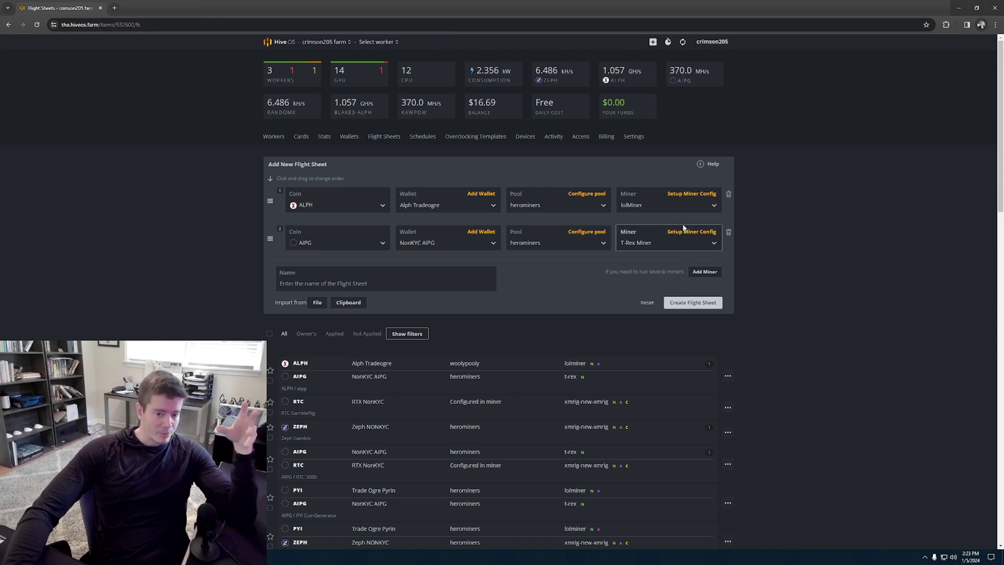
# Give the ALPH lolMiner the extra argument --devices 5 and apply the changes.
pyautogui.click(688, 196)
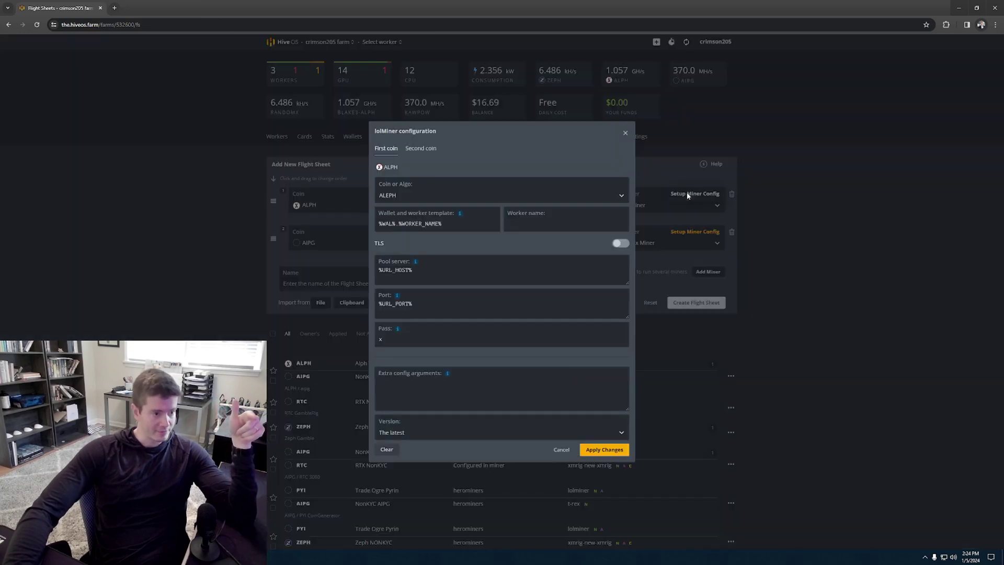
pyautogui.click(404, 383)
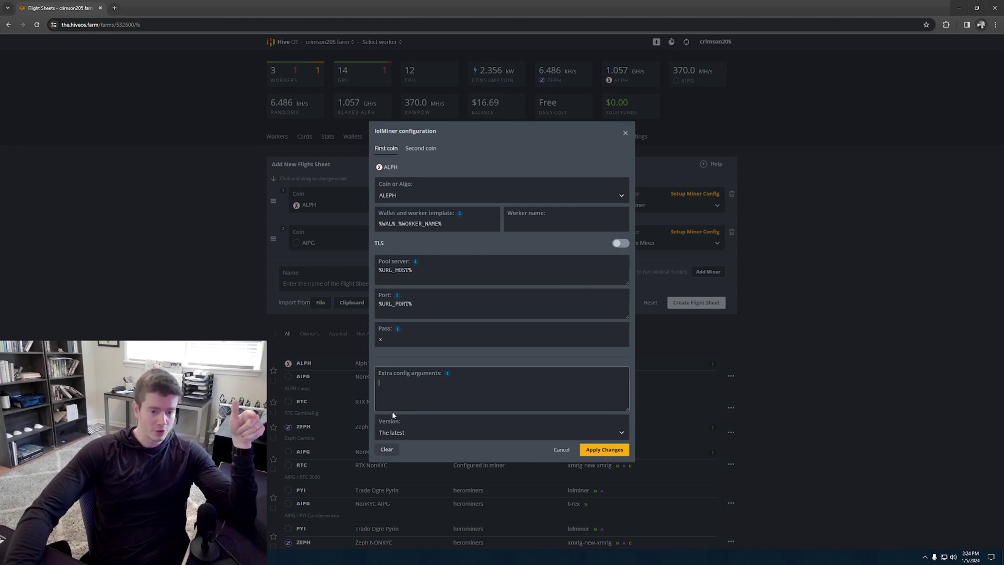
pyautogui.moveTo(447, 373)
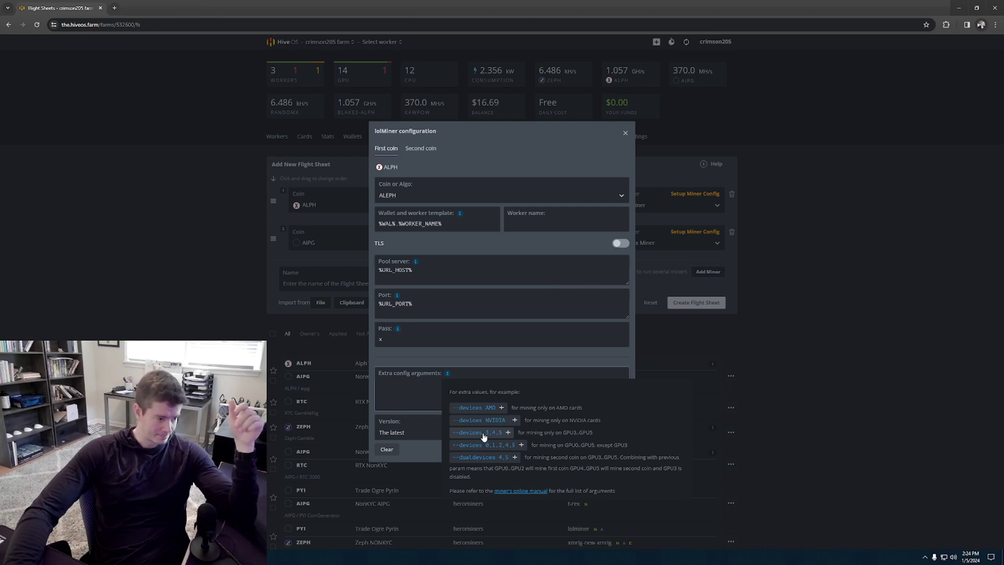
pyautogui.click(484, 434)
pyautogui.write('--devices 5')
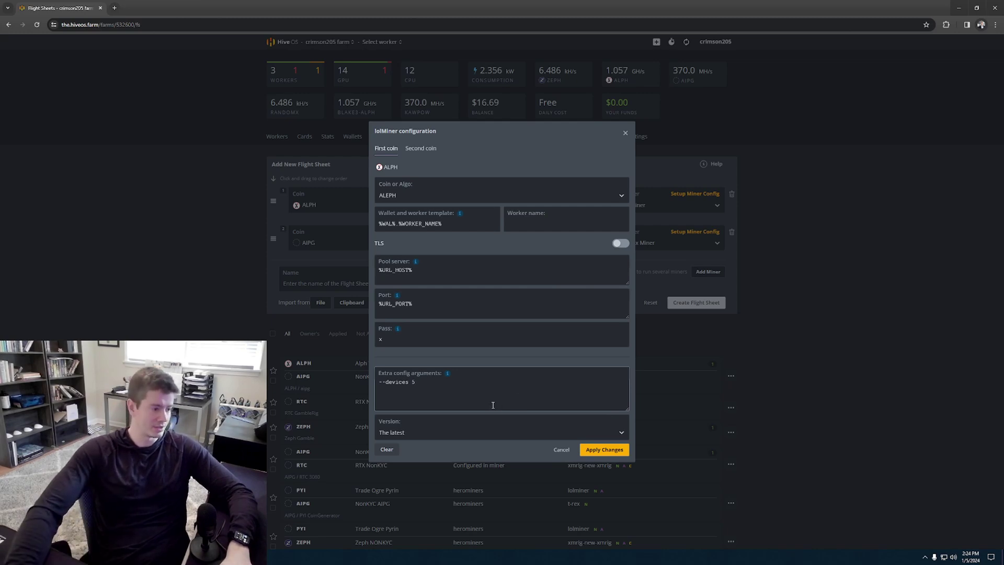
pyautogui.click(603, 450)
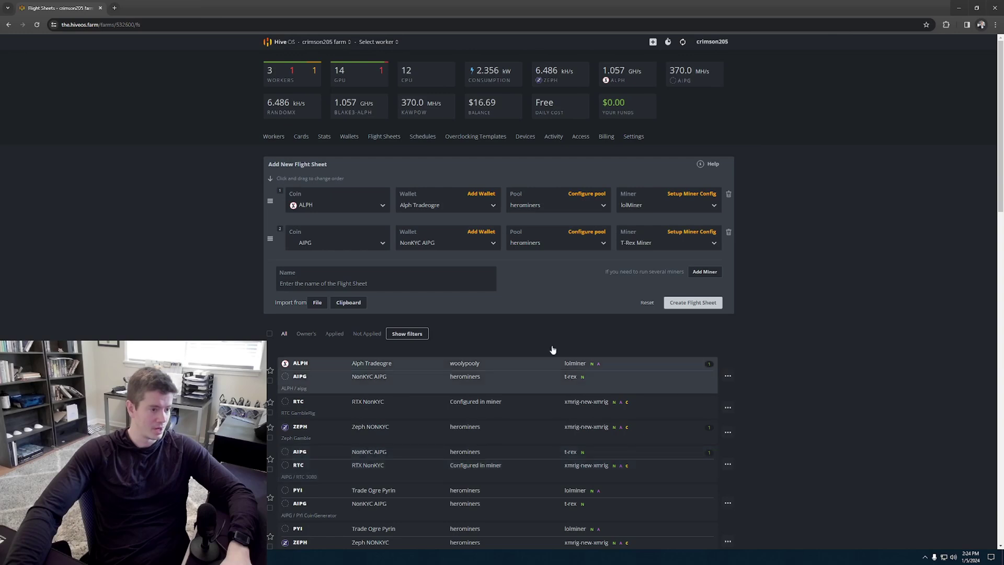
# Set the AIPG T-Rex miner's devices argument to 0,1,2,3,4,6,7, excluding GPU 5.
pyautogui.click(702, 231)
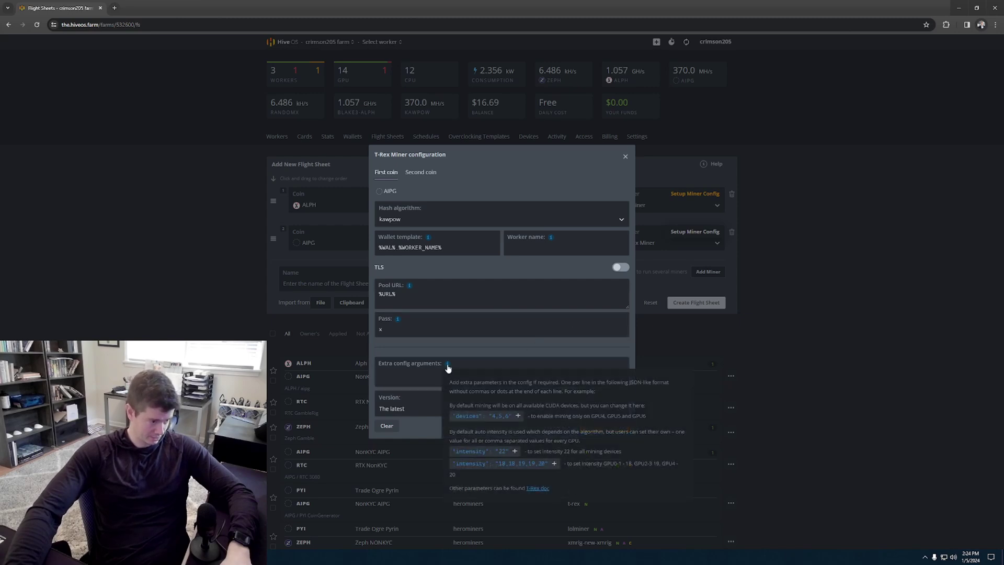
pyautogui.click(481, 416)
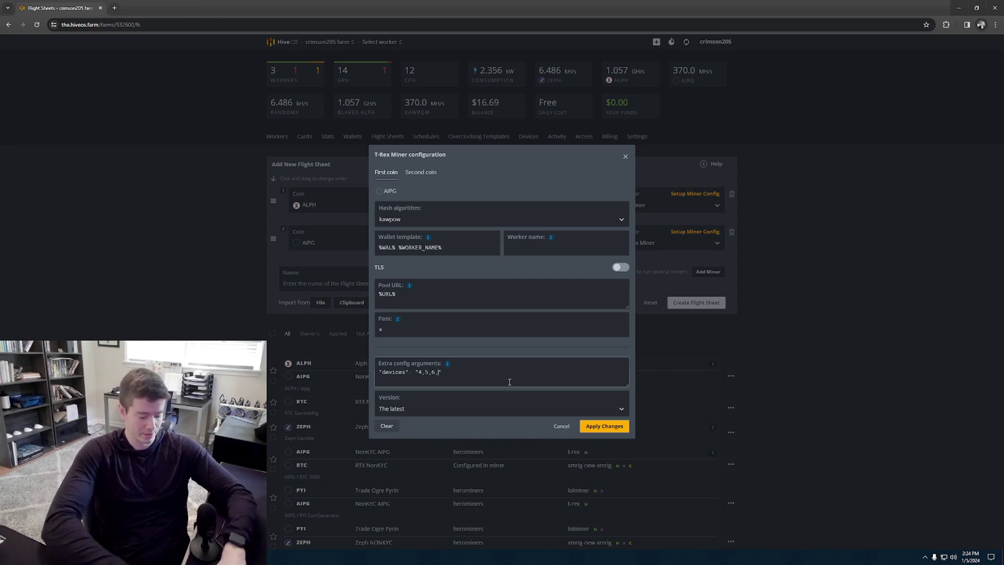
pyautogui.write(',7')
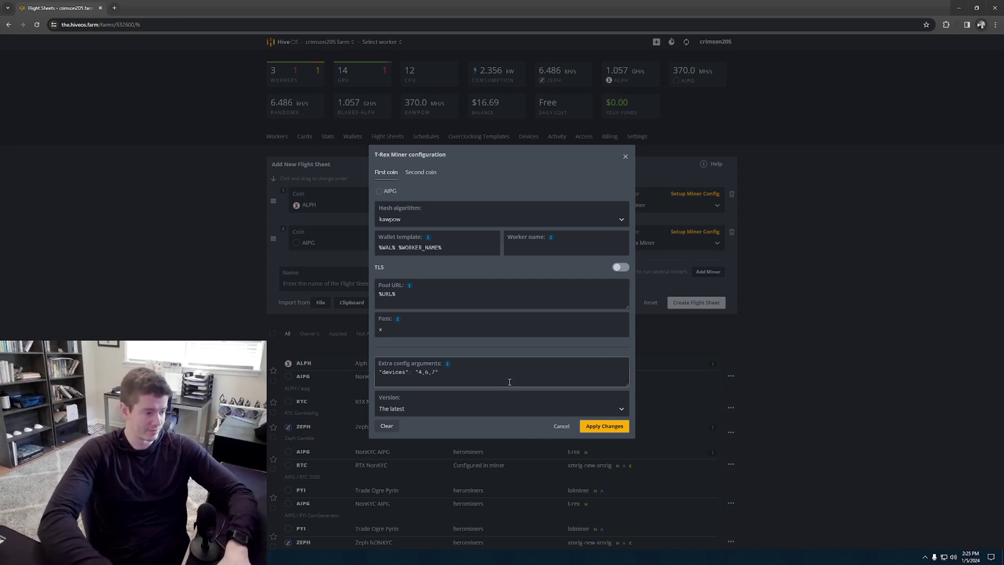
pyautogui.write('0,1,2,3,')
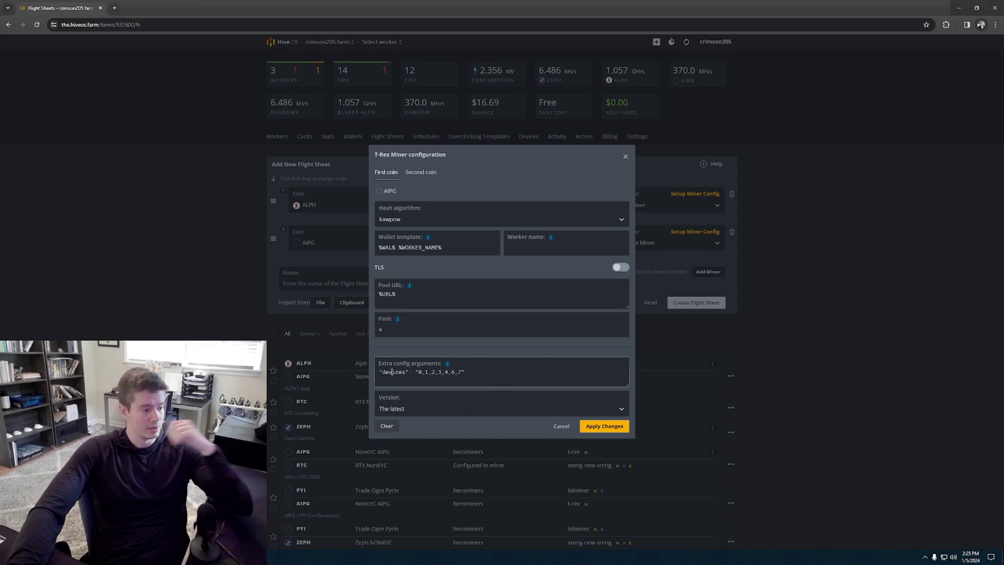
# Apply the T-Rex settings, name the sheet 'Video Flightsheet' and create it.
pyautogui.click(601, 426)
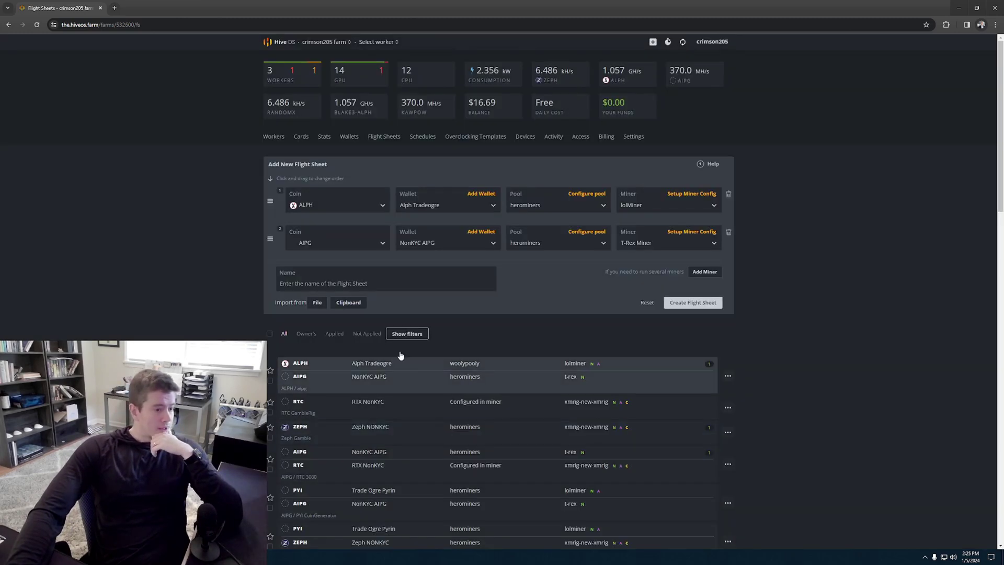
pyautogui.click(311, 288)
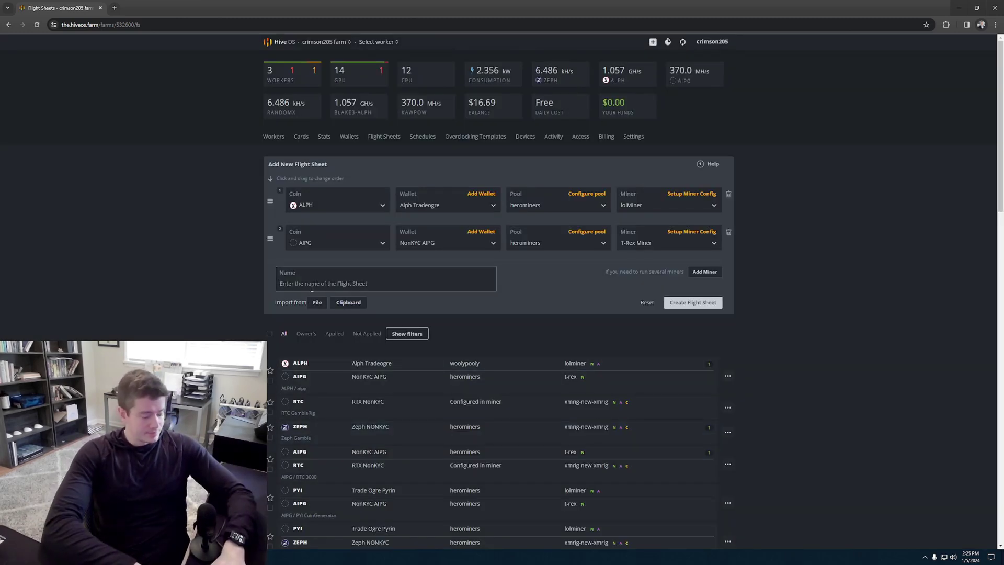
pyautogui.write('Video Flightsh')
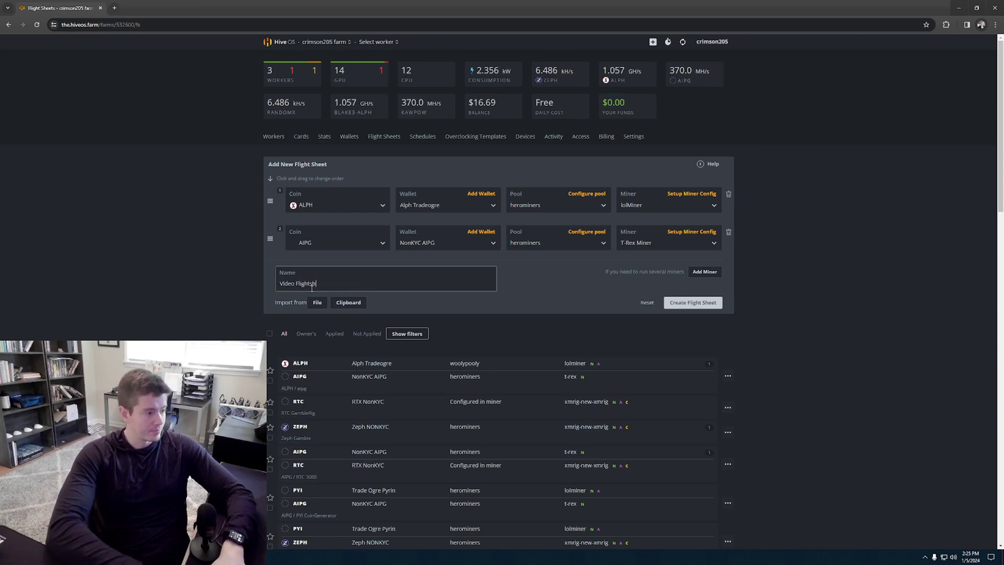
pyautogui.write('eet')
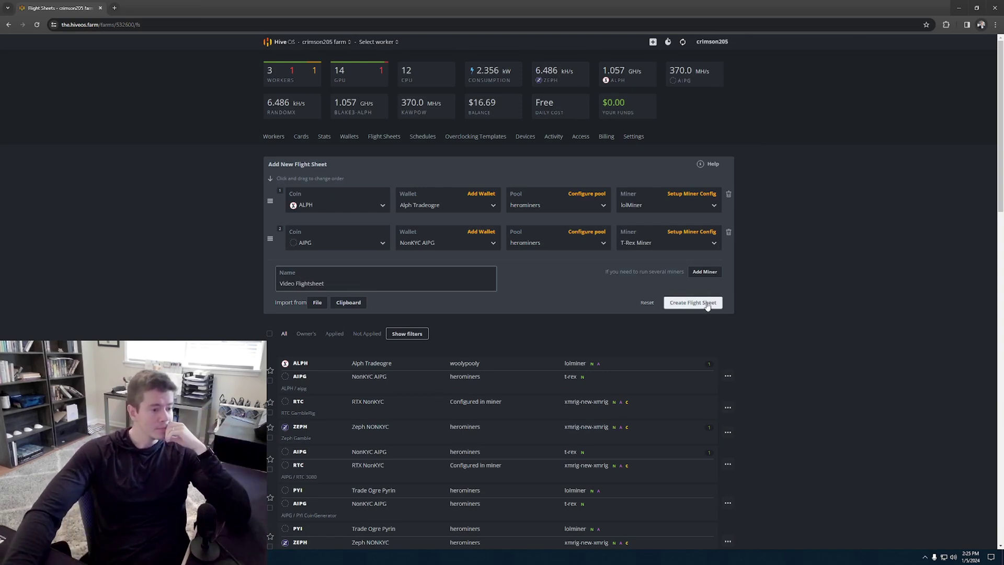
pyautogui.click(708, 304)
pyautogui.scroll(-3, 709, 306)
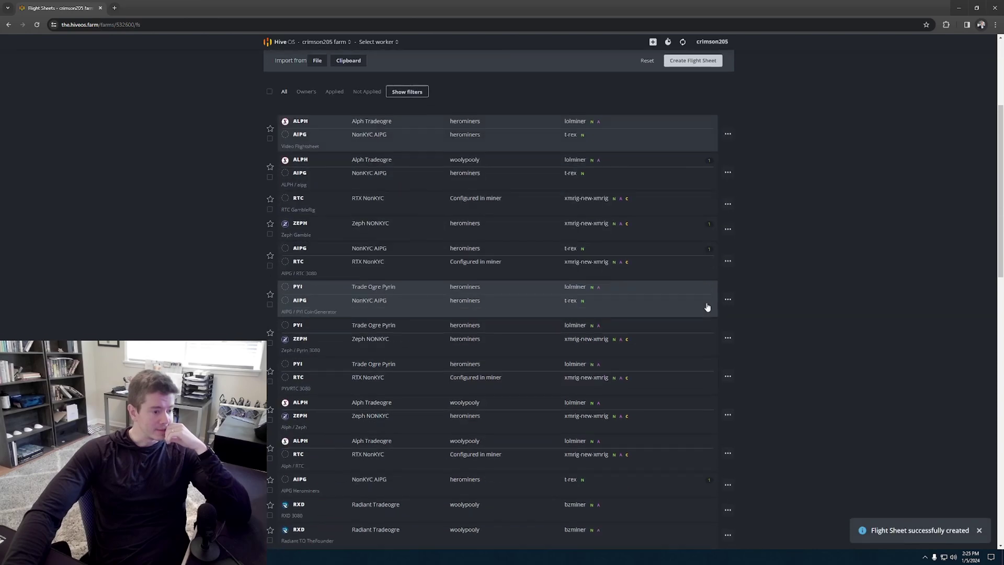
pyautogui.scroll(3, 551, 191)
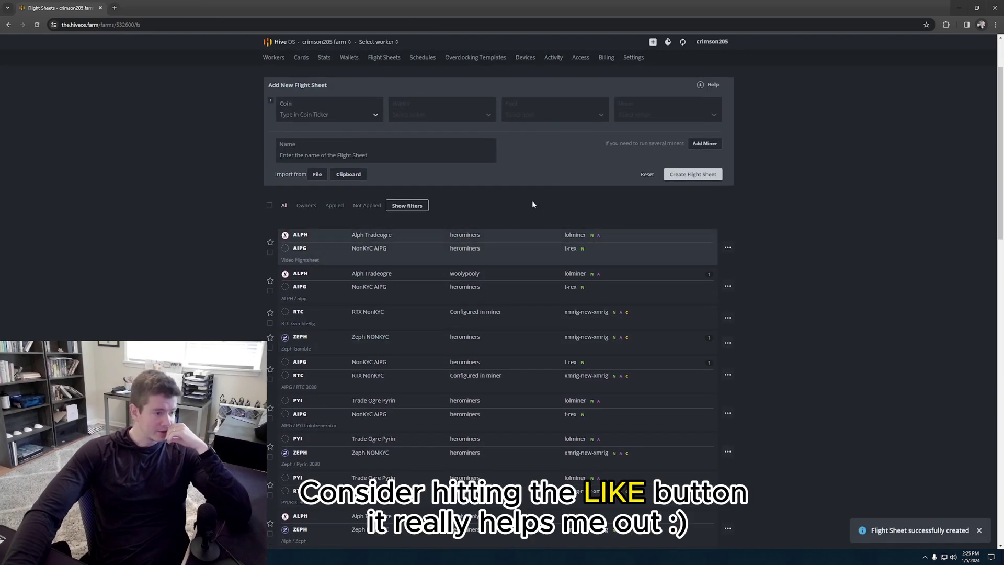
# Edit Video Flightsheet and review the lolMiner and T-Rex miner configurations.
pyautogui.click(728, 249)
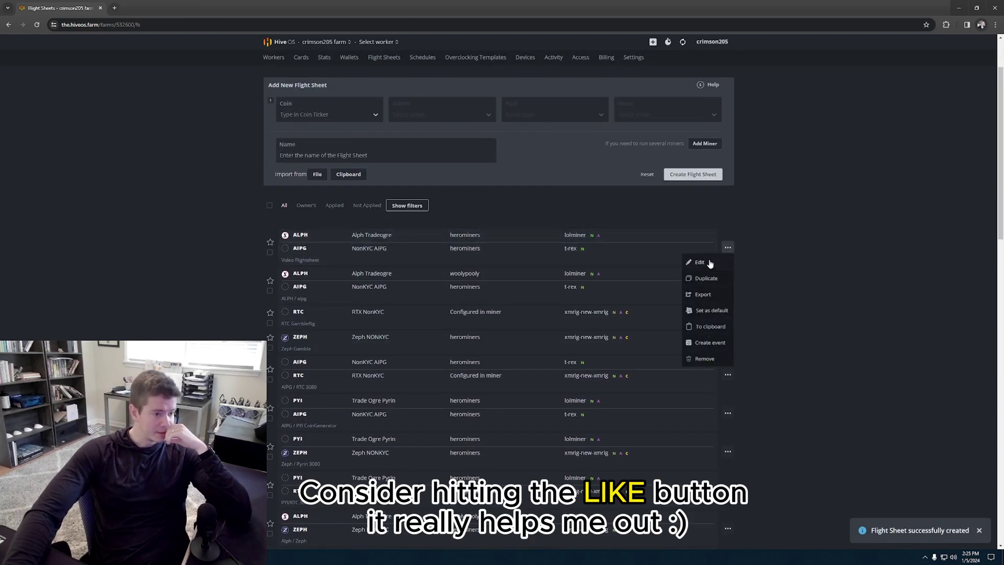
pyautogui.click(708, 265)
pyautogui.click(692, 260)
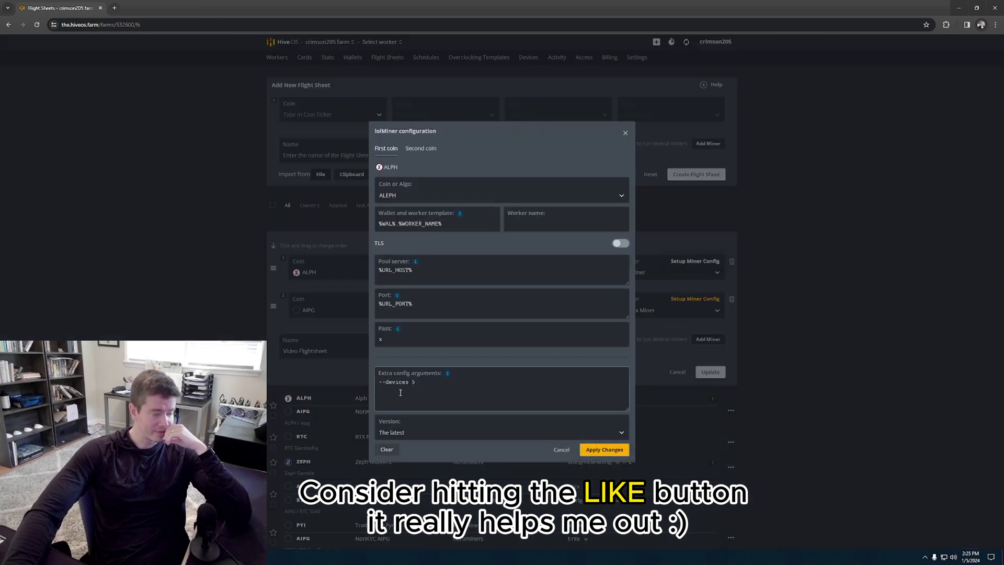
pyautogui.click(552, 451)
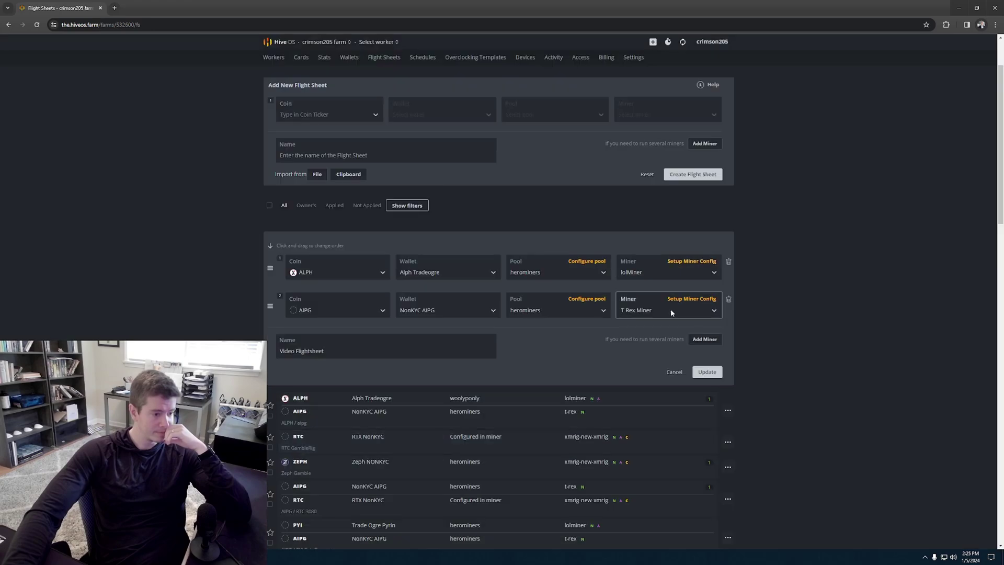
pyautogui.click(691, 299)
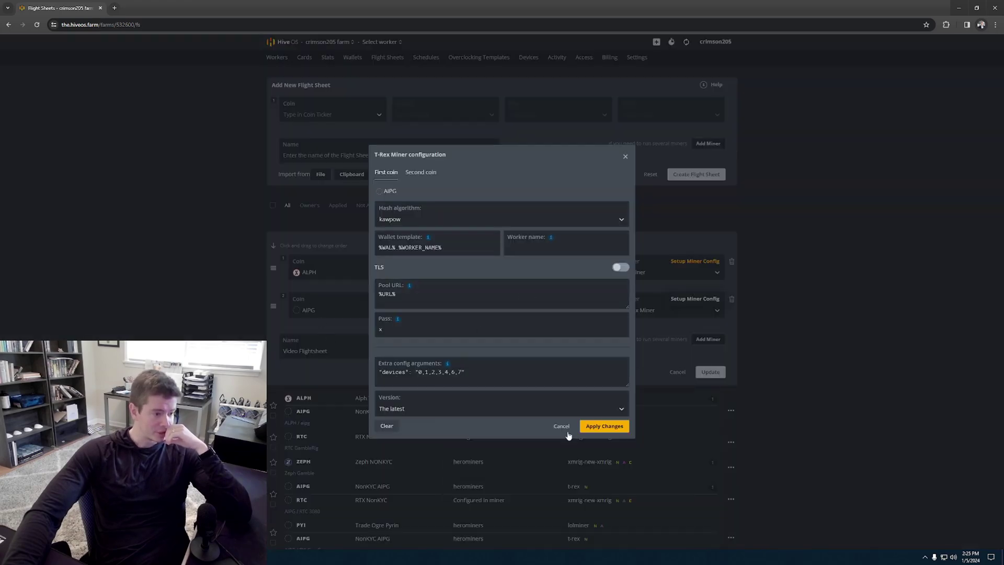
pyautogui.click(598, 426)
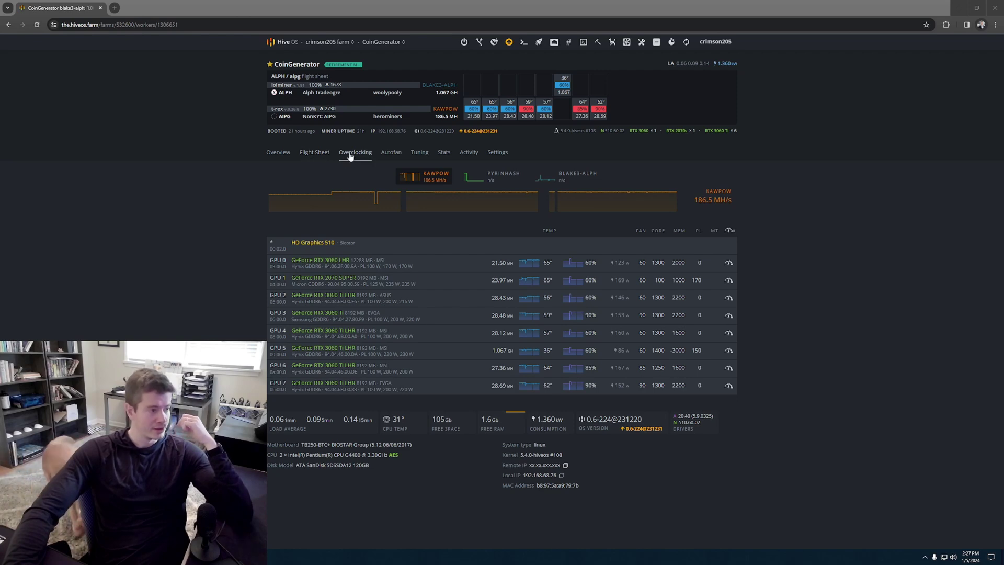
# Edit the worker's Clore Pyrin CoinGenerator flight sheet from its actions menu.
pyautogui.click(307, 155)
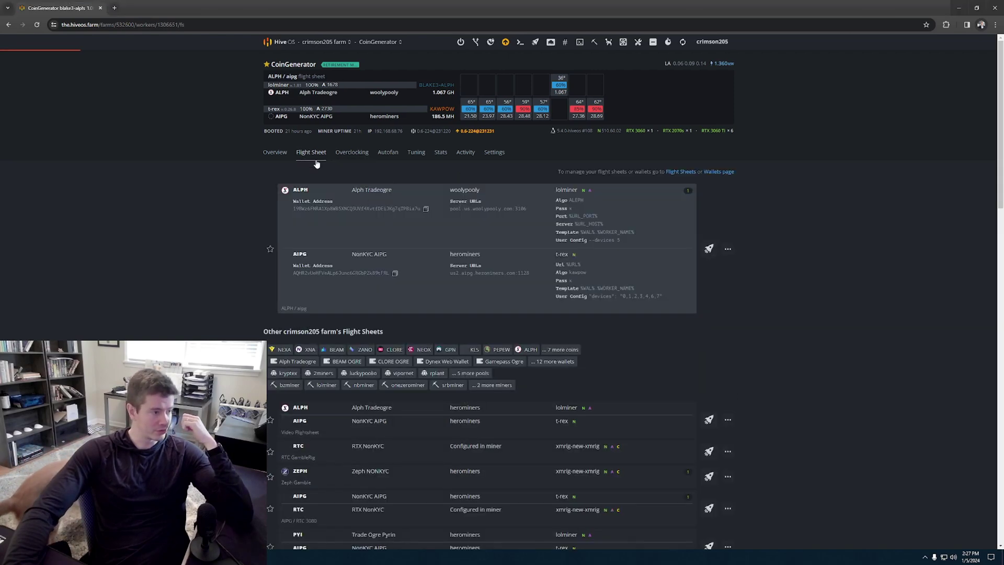
pyautogui.scroll(-2, 484, 314)
pyautogui.scroll(-2, 456, 225)
pyautogui.scroll(-2, 479, 174)
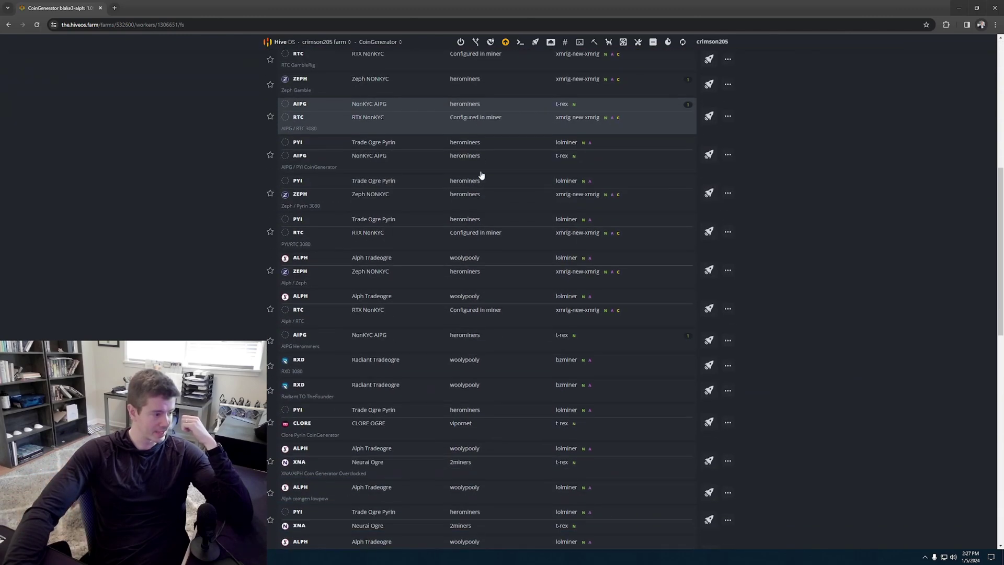
pyautogui.scroll(-1, 478, 175)
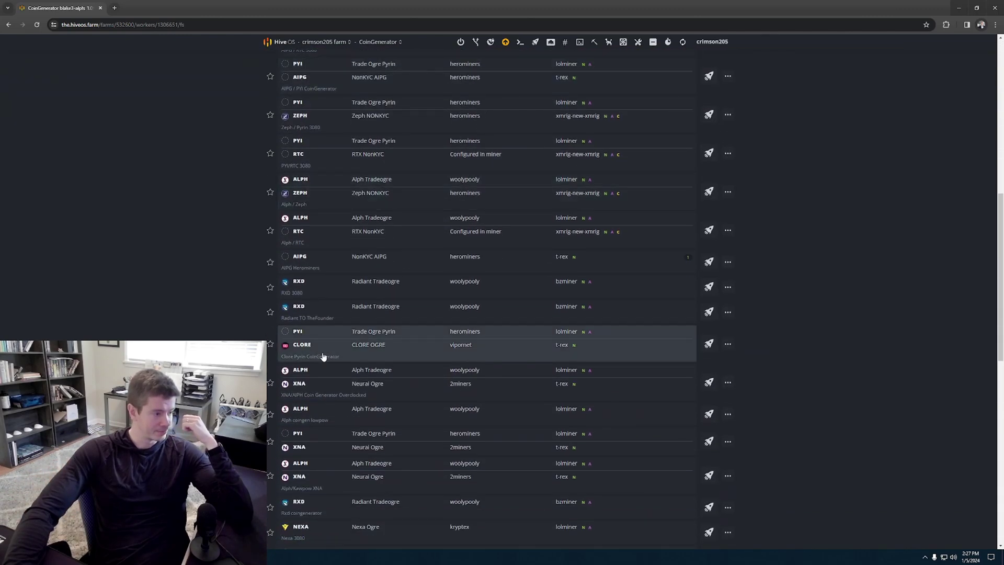
pyautogui.click(729, 345)
pyautogui.click(709, 357)
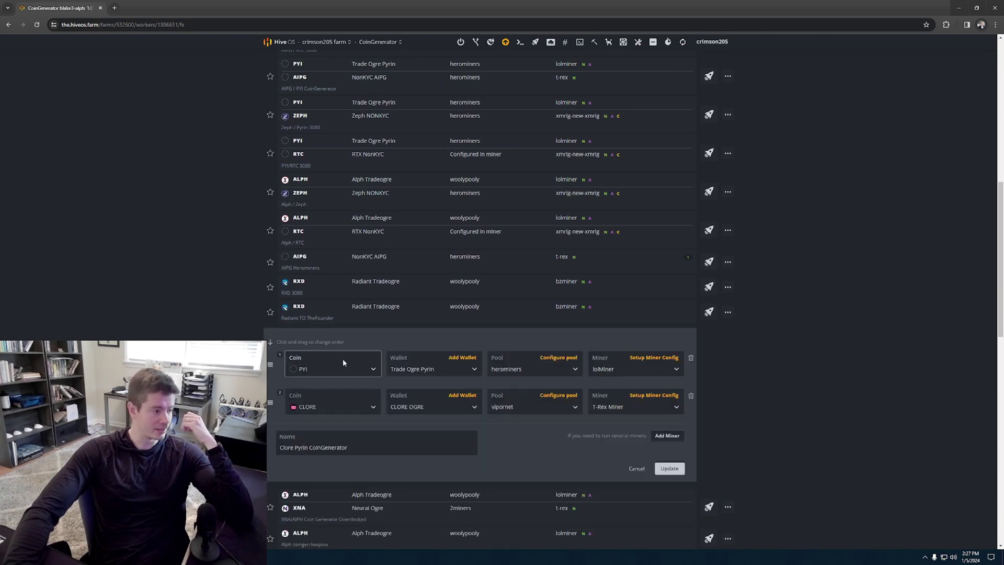
pyautogui.click(651, 360)
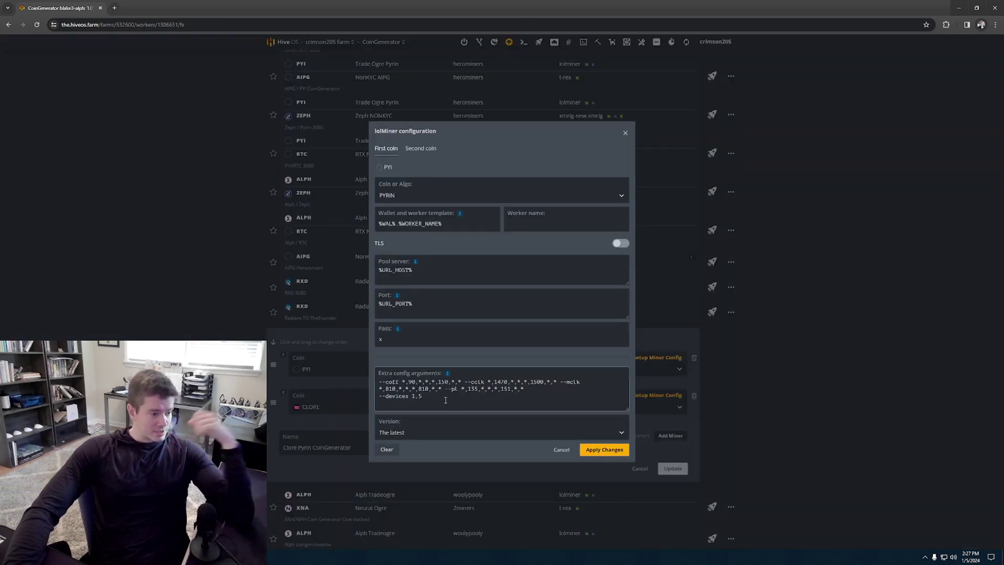
pyautogui.moveTo(380, 382); pyautogui.dragTo(525, 389)
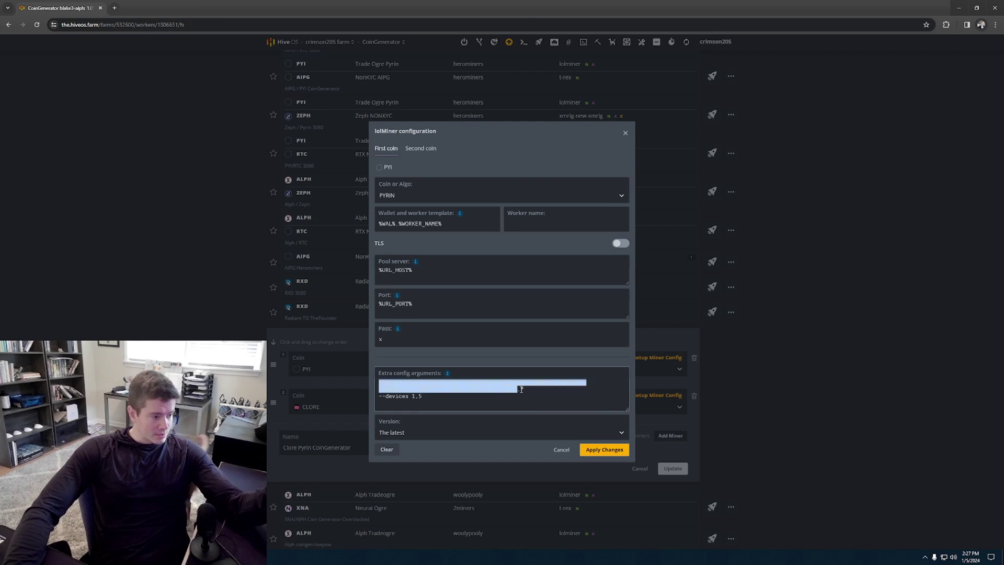
pyautogui.click(433, 396)
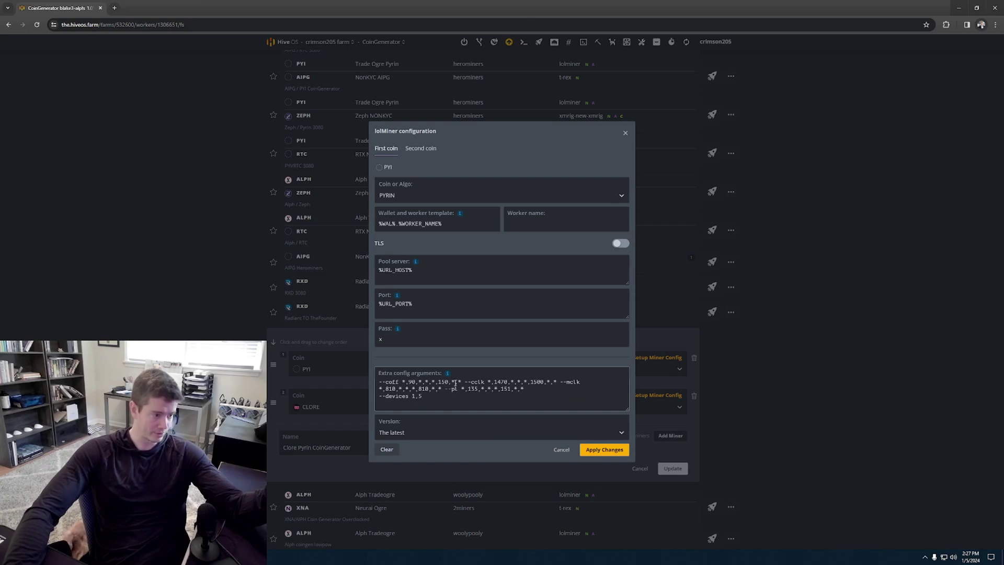
pyautogui.click(626, 133)
# Inspect the CLORE T-Rex device list, close it unchanged, and reopen the PYI lolMiner settings.
pyautogui.click(649, 397)
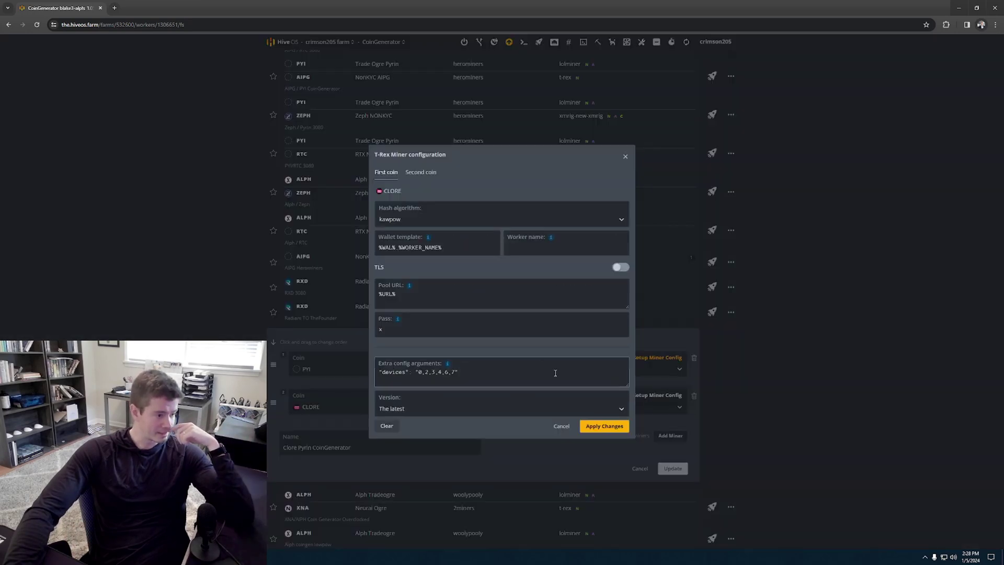
pyautogui.tripleClick(480, 376)
pyautogui.click(475, 374)
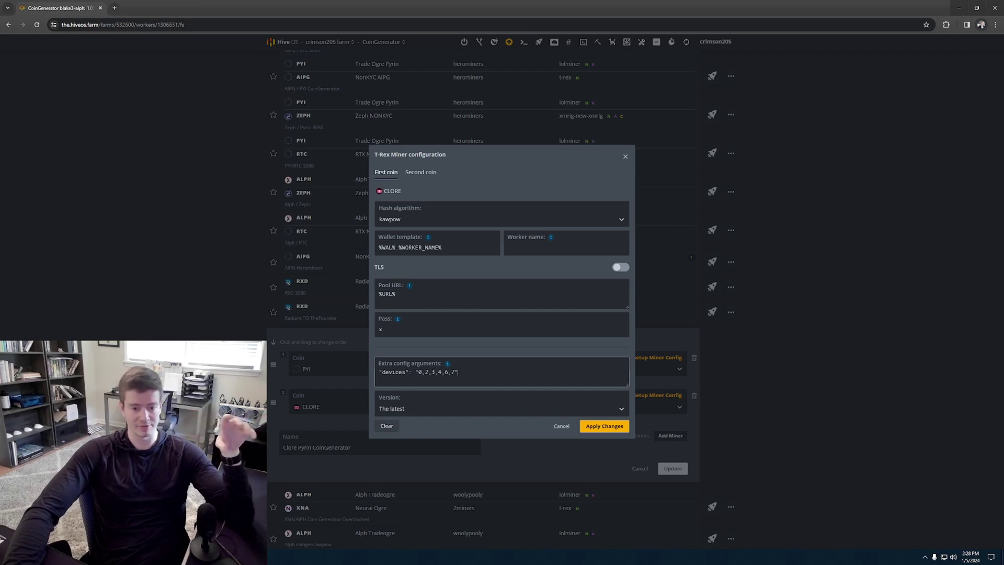
pyautogui.click(626, 157)
pyautogui.click(651, 358)
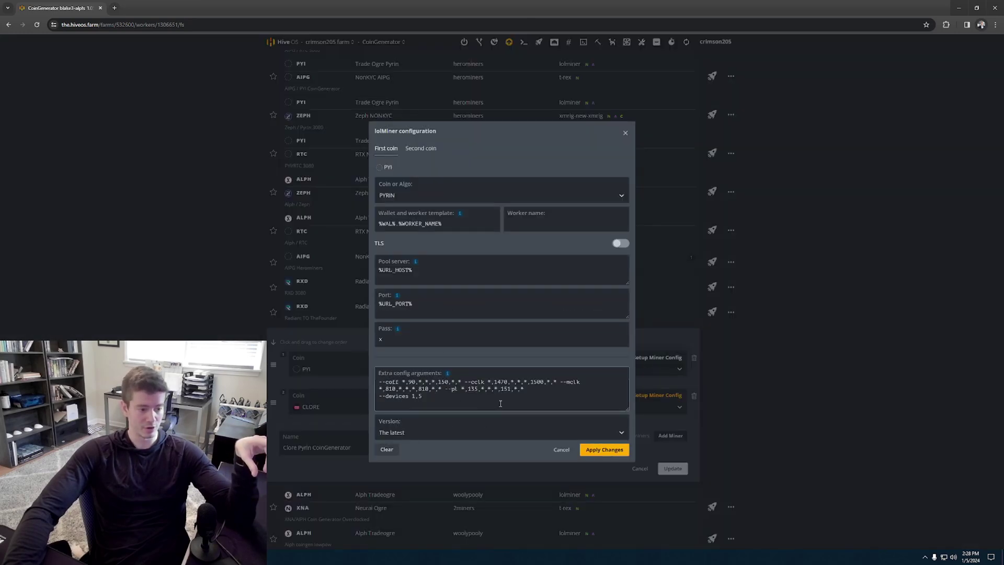